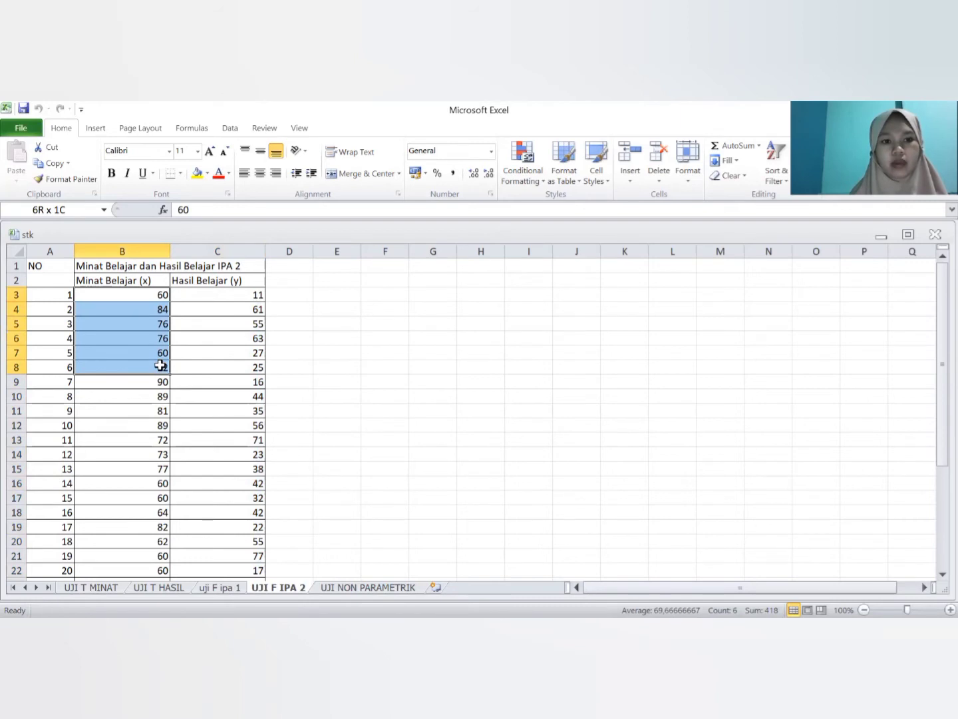
- Copy the Minat Belajar (x) values from B3:B33, switch to SPSS and paste them into the first data column
left_click_drag(160, 366, 161, 544)
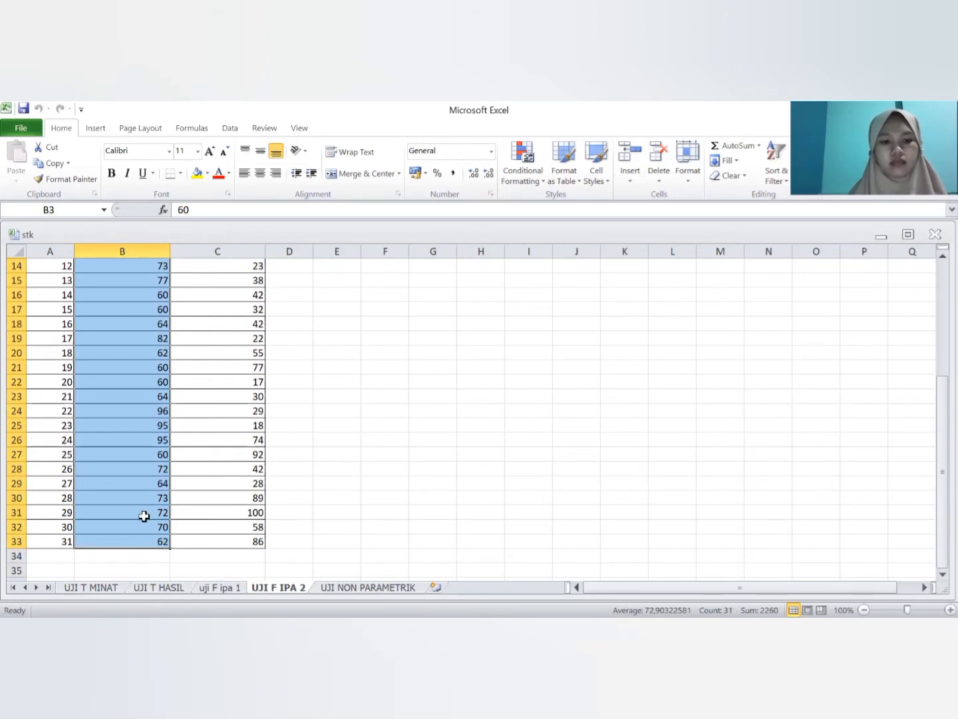
right_click(144, 516)
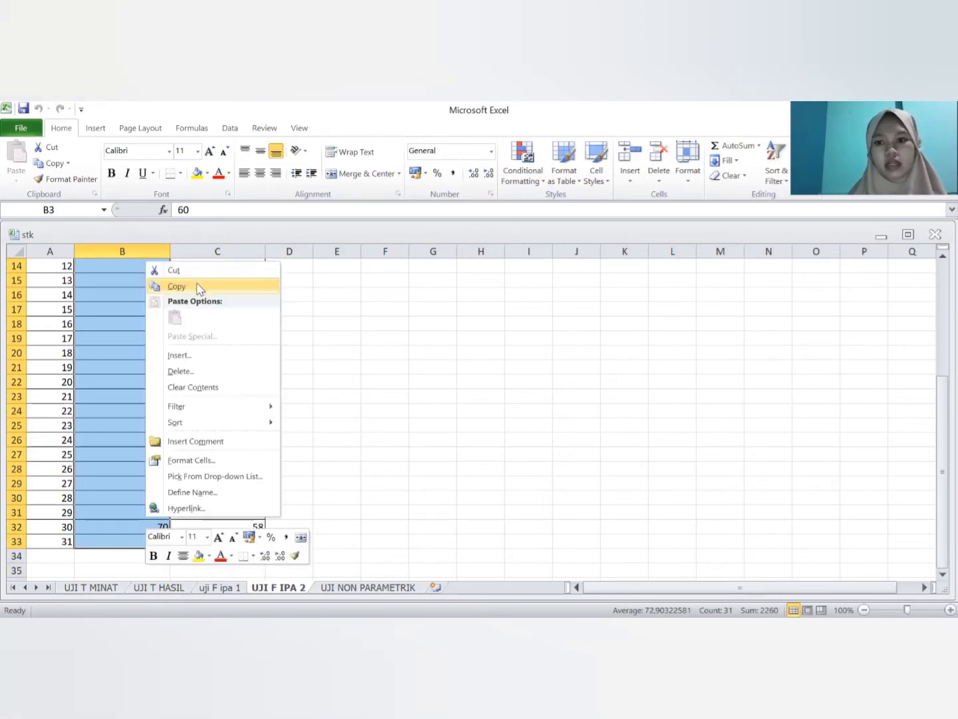
left_click(197, 287)
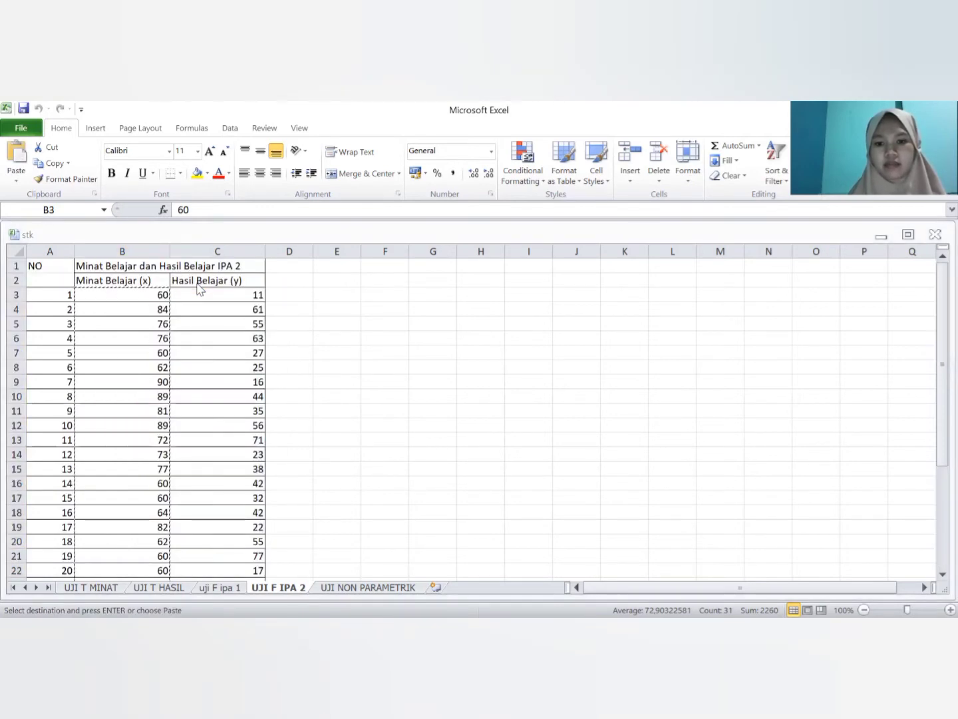
key("alt+Tab")
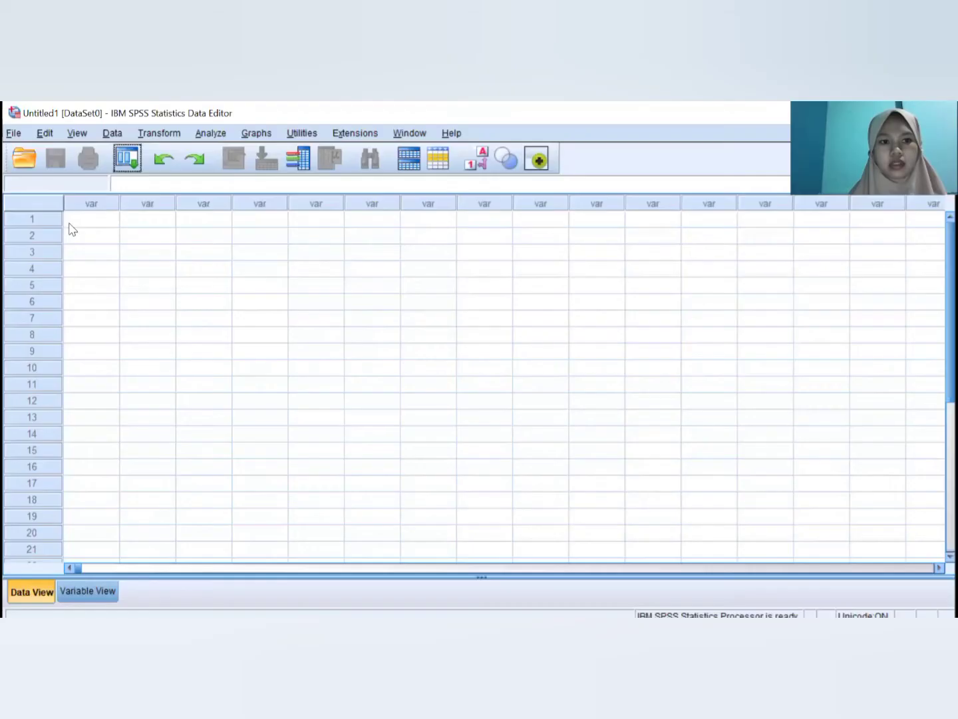
right_click(69, 224)
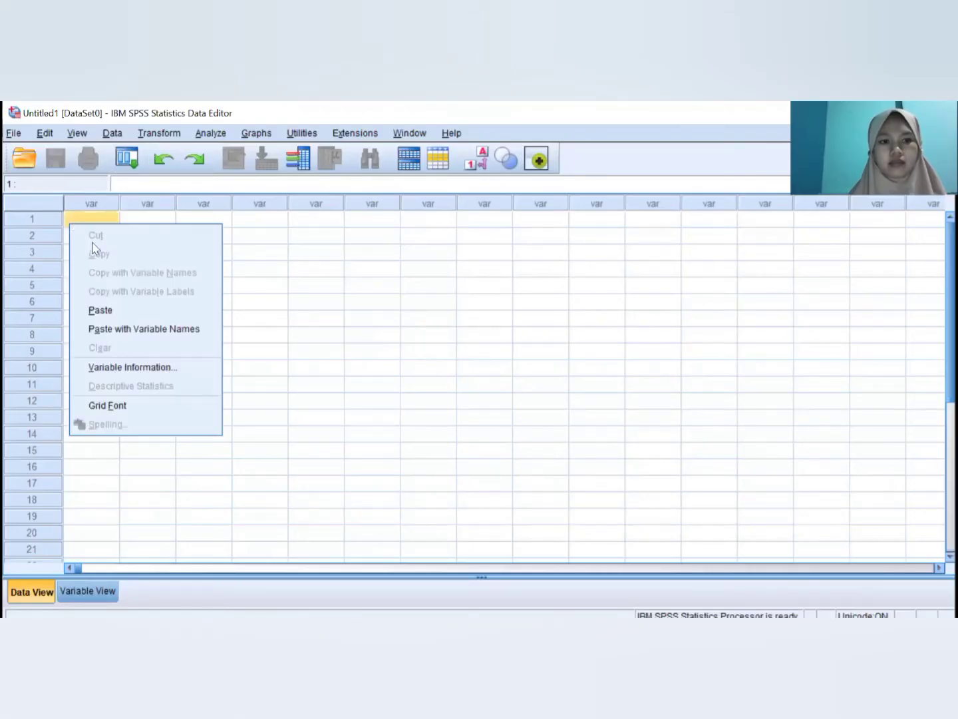
left_click(100, 310)
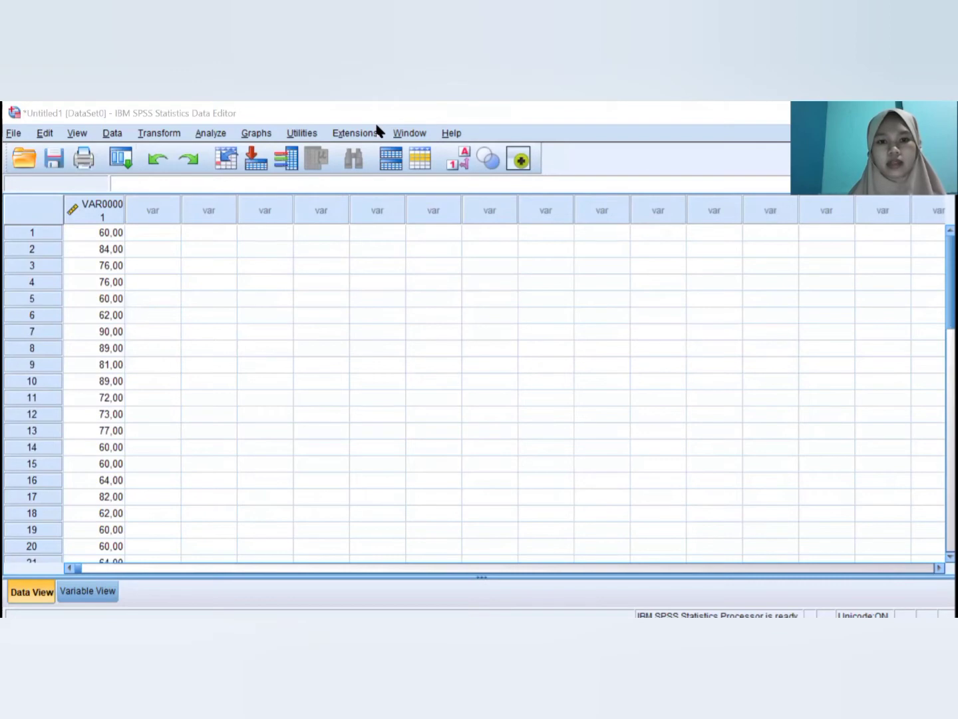
- Copy the Hasil Belajar (y) values C3:C33 from the Excel sheet and paste them into the second SPSS data column
key("alt+Tab")
left_click_drag(218, 293, 247, 570)
right_click(253, 304)
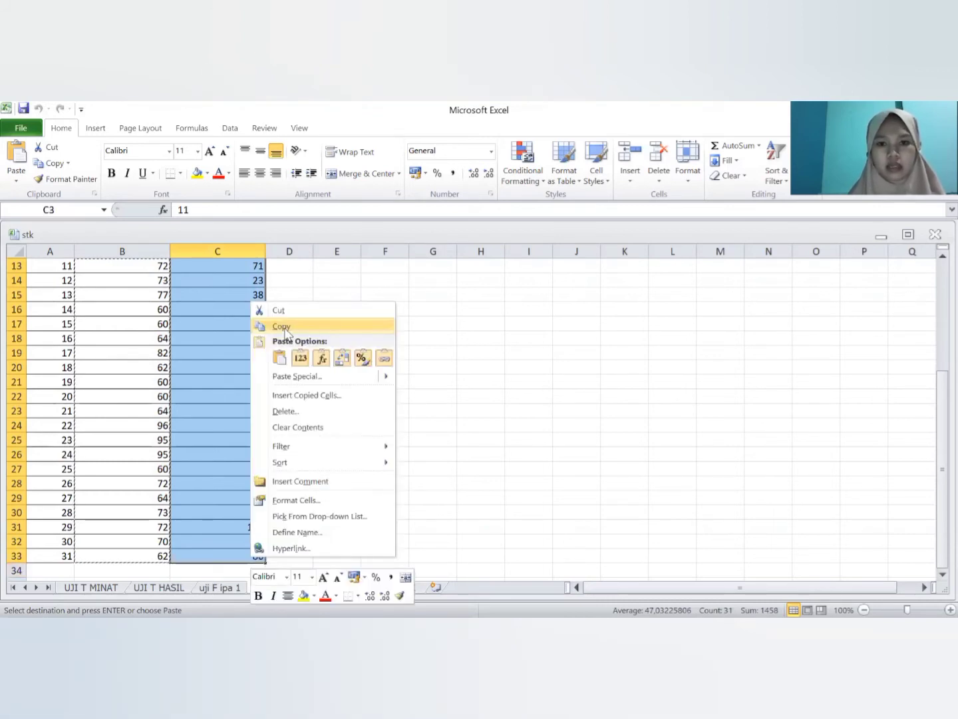
left_click(283, 327)
key("alt+Tab")
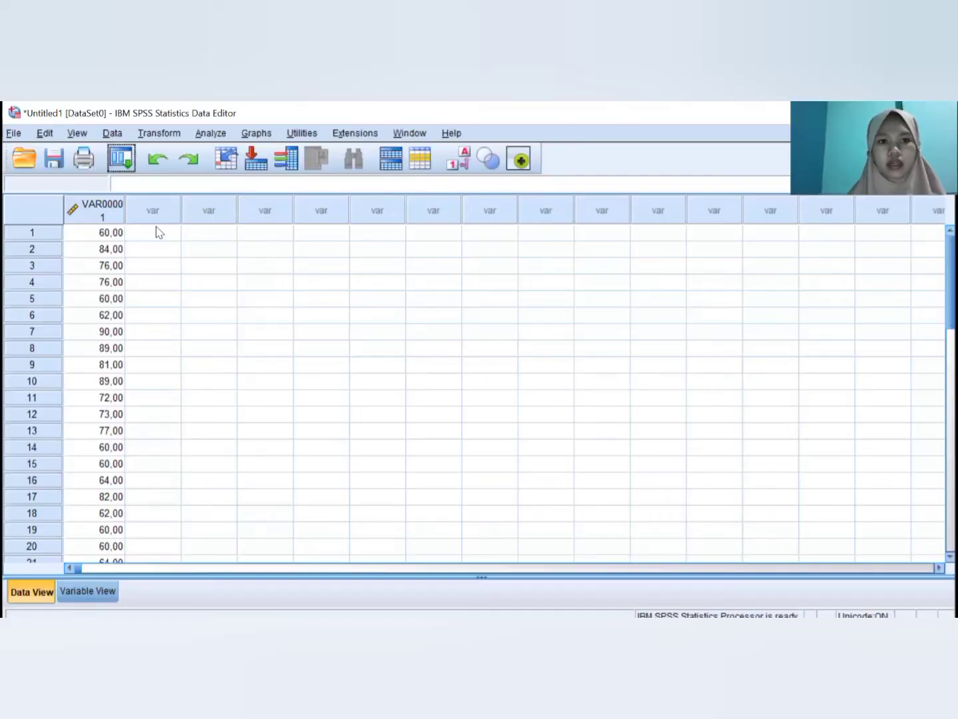
right_click(157, 228)
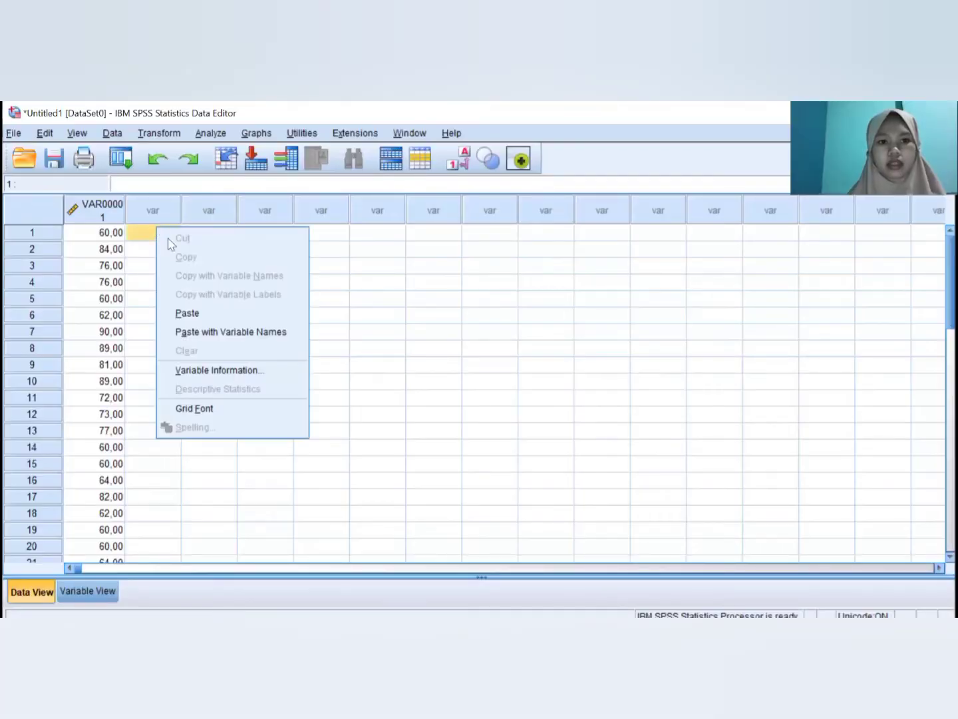
left_click(193, 314)
- Rename the first variable X and give it the label MINAT BELAJAR
left_click(87, 591)
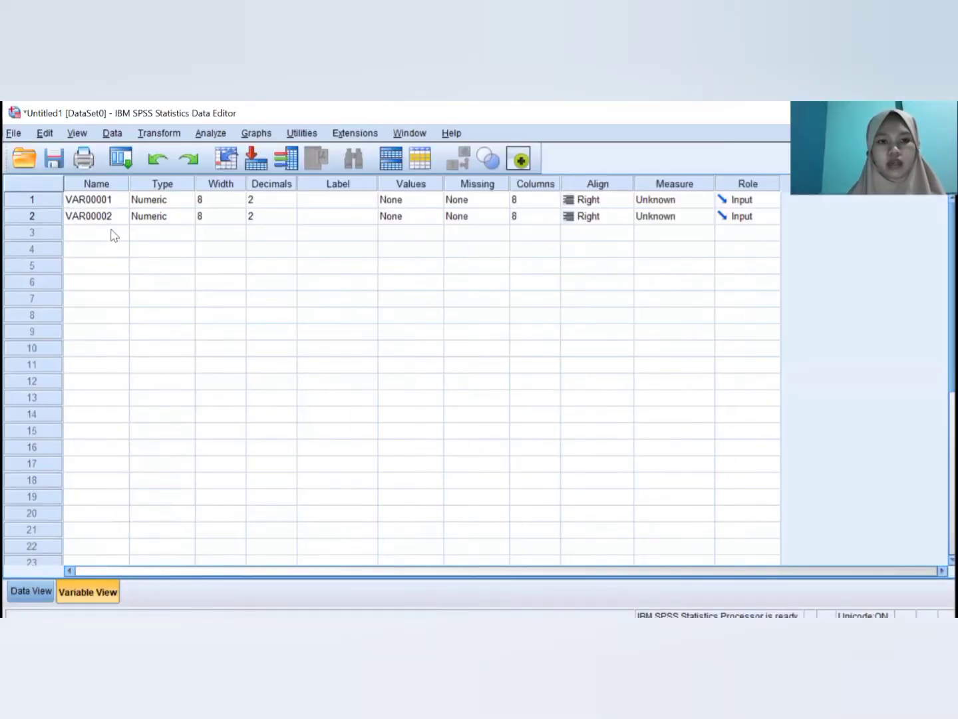
double_click(113, 199)
key("BackSpace")
key("BackSpace")
key("BackSpace")
key("BackSpace")
key("BackSpace")
key("BackSpace")
key("BackSpace")
key("BackSpace")
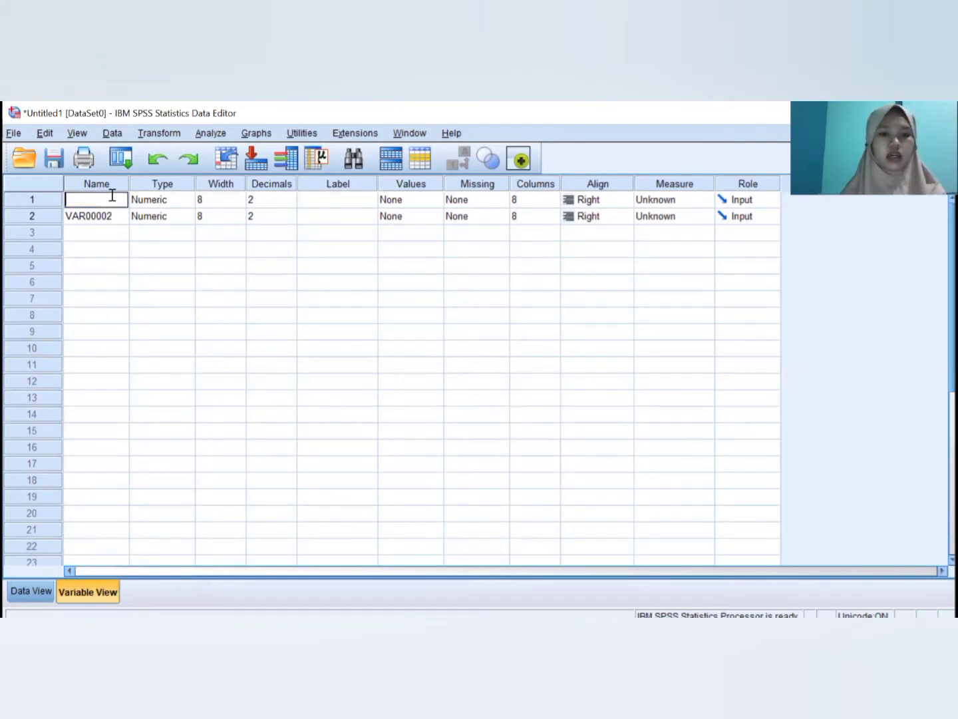
type("X")
left_click(318, 200)
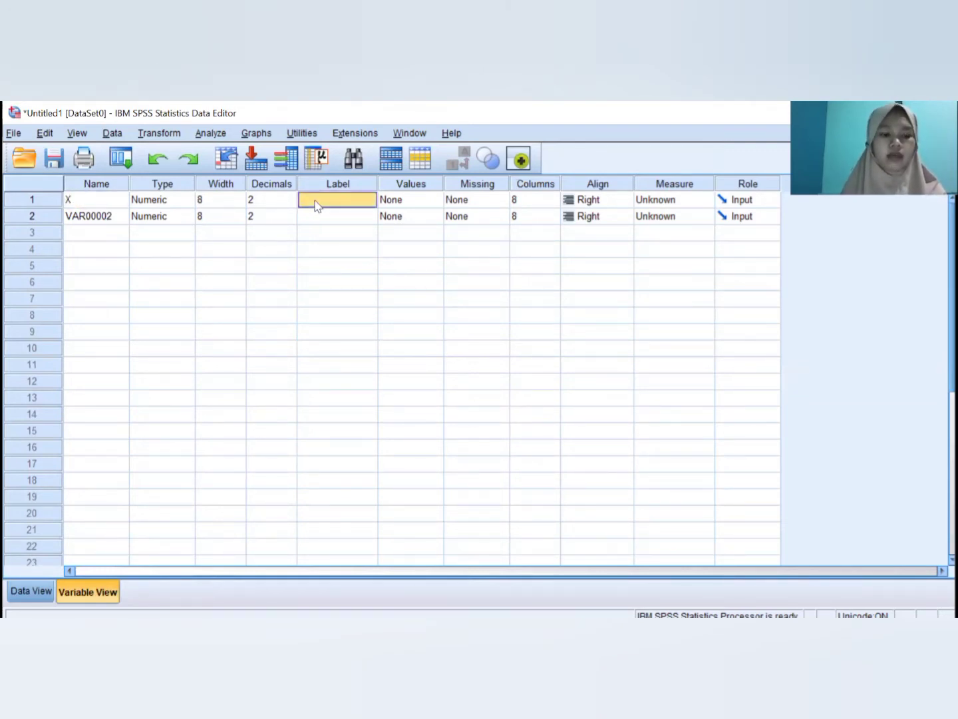
type("MINAT")
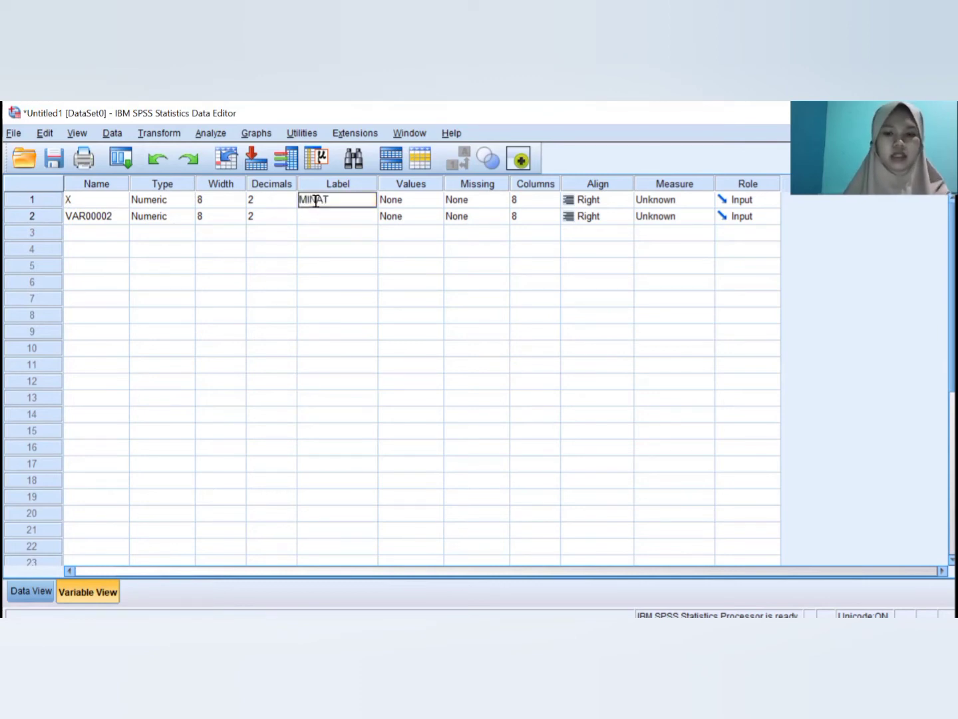
type(" BELAJAR")
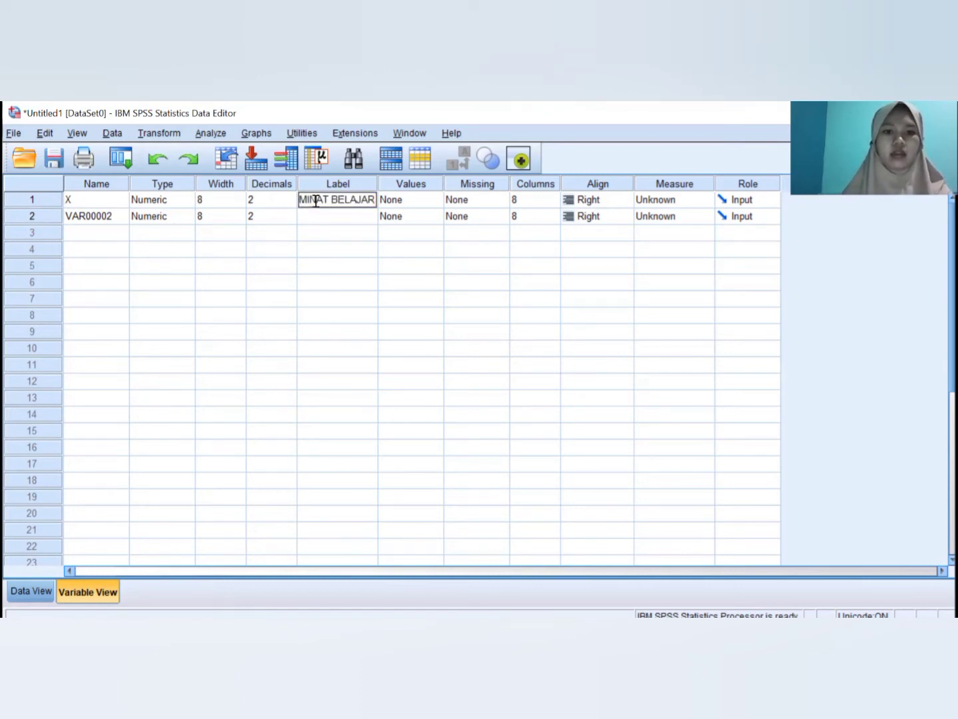
- Rename the second variable Y and give it the label HASIL BELAJAR
left_click(124, 214)
left_click(125, 212)
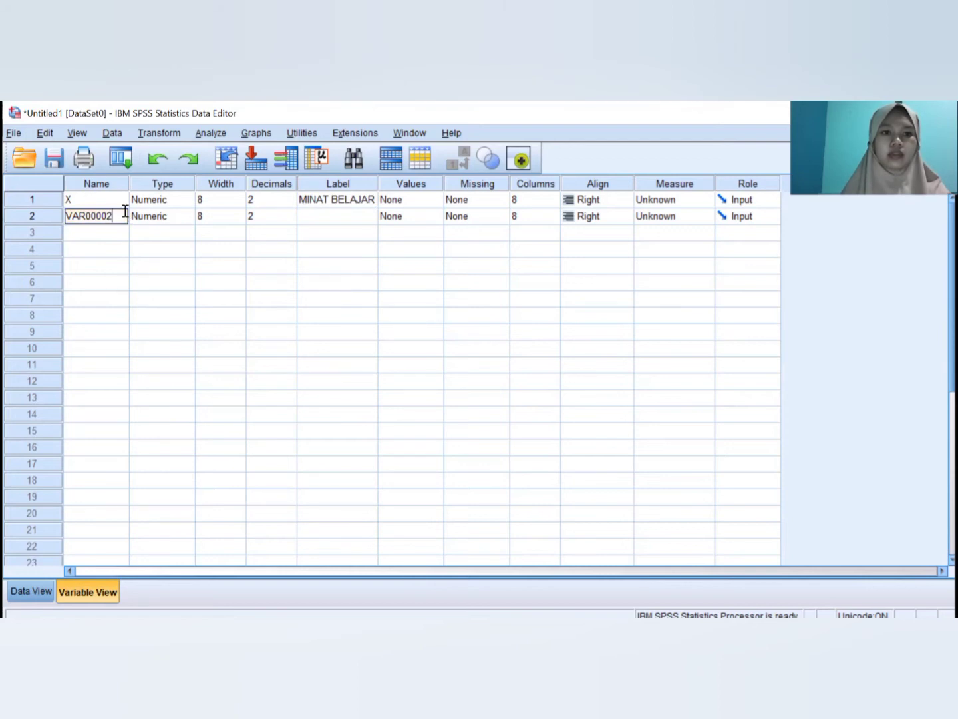
key("BackSpace")
key("BackSpace")
key("BackSpace")
key("BackSpace")
key("BackSpace")
key("BackSpace")
key("BackSpace")
key("BackSpace")
type("Y")
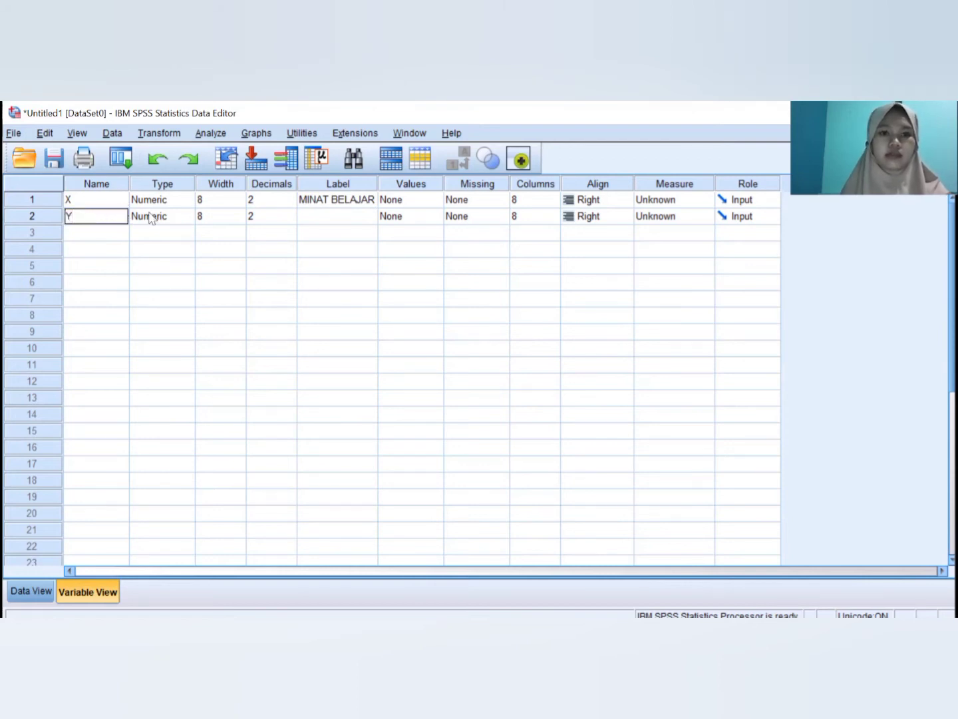
left_click(366, 215)
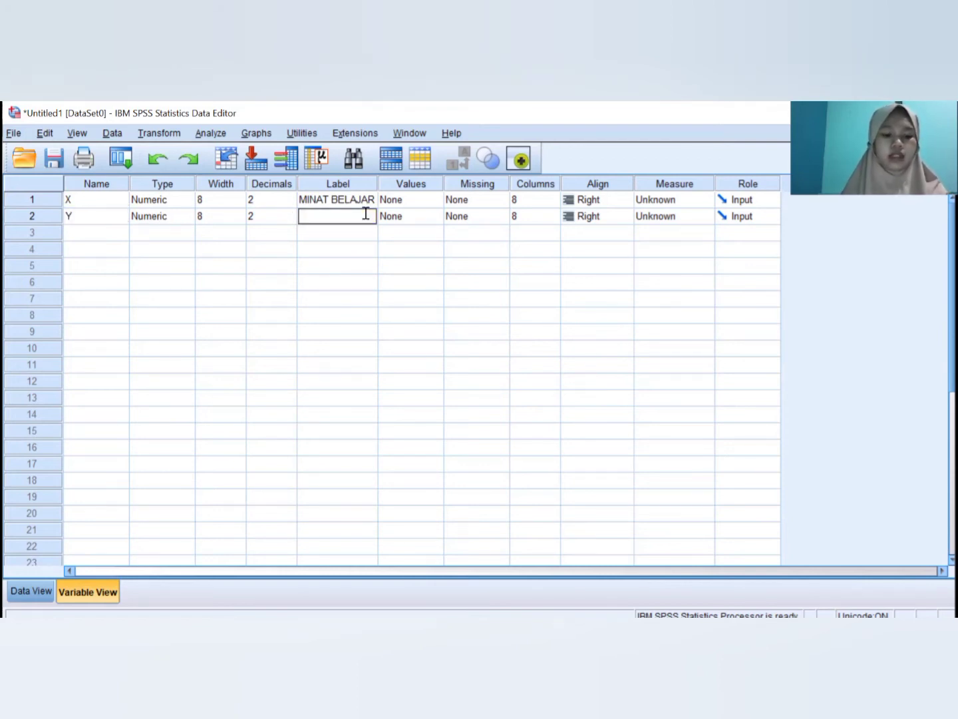
type("HASIL BEL")
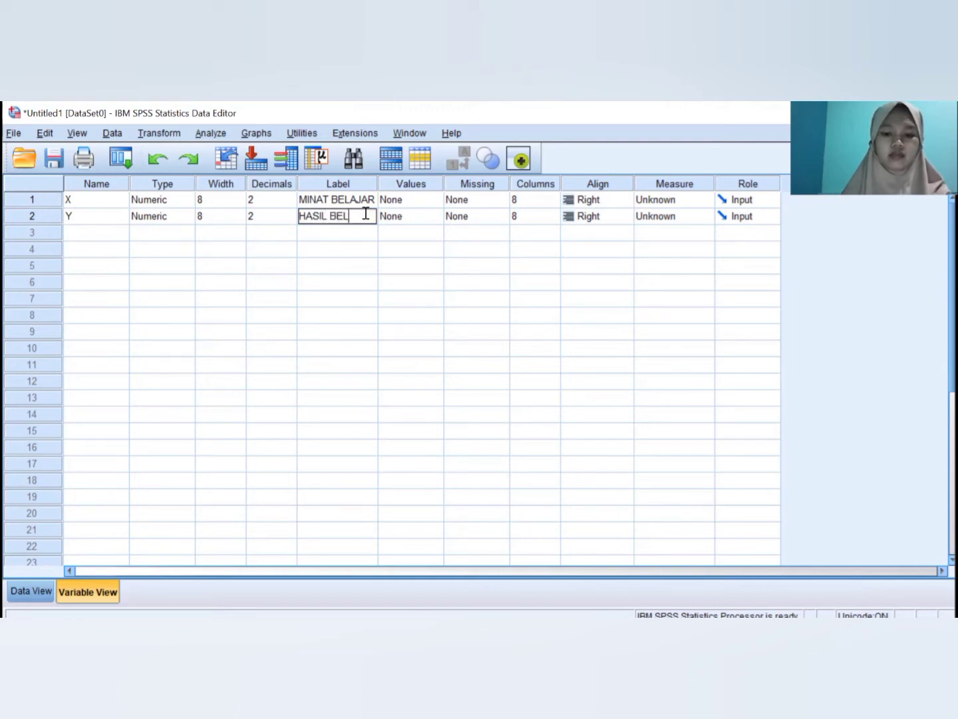
type("AJAR")
left_click(348, 354)
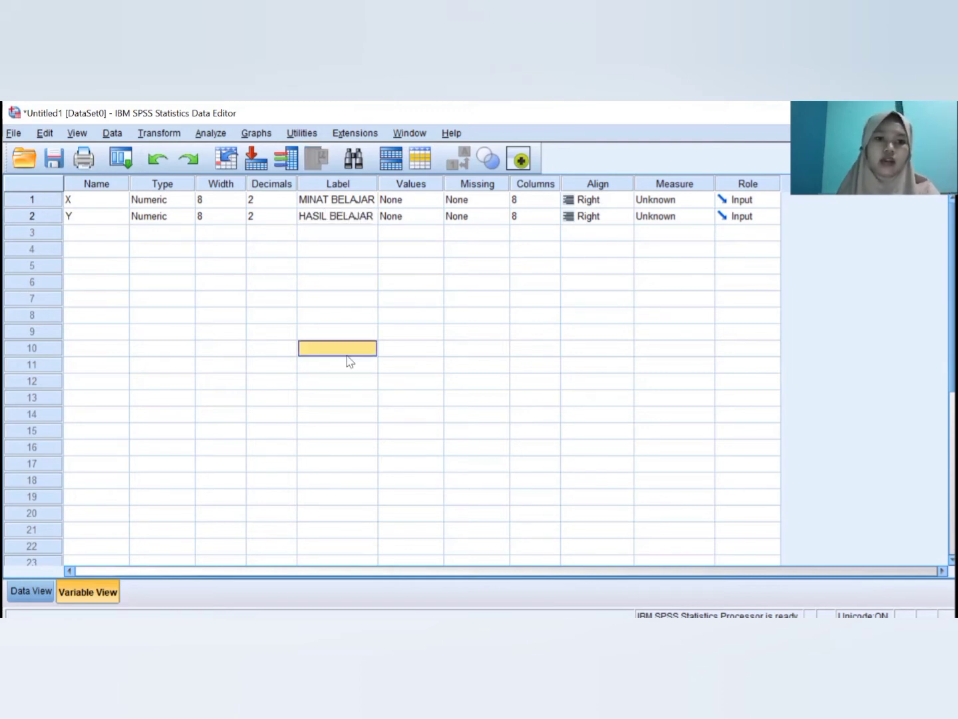
- Run a two-tailed Pearson bivariate correlation on MINAT BELAJAR [X] and HASIL BELAJAR [Y]
left_click(31, 590)
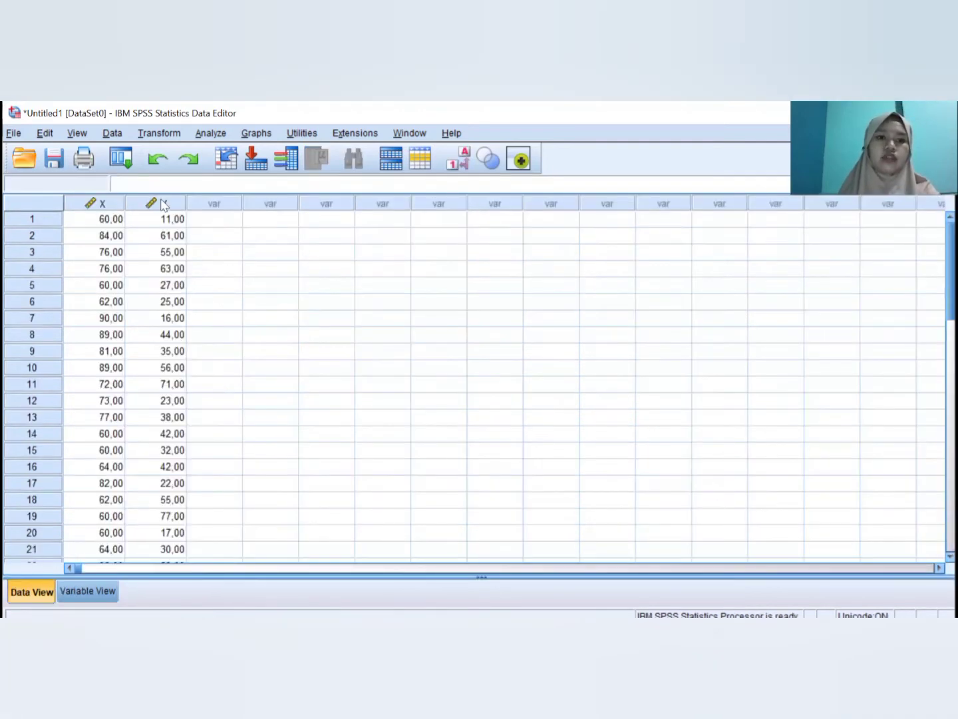
left_click(208, 135)
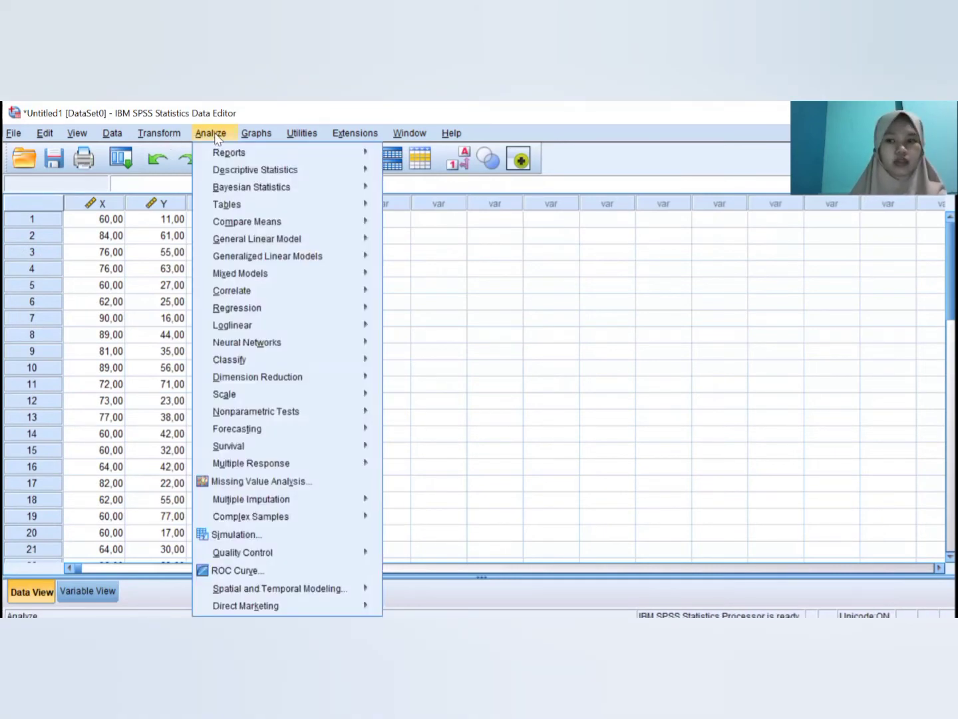
mouse_move(302, 275)
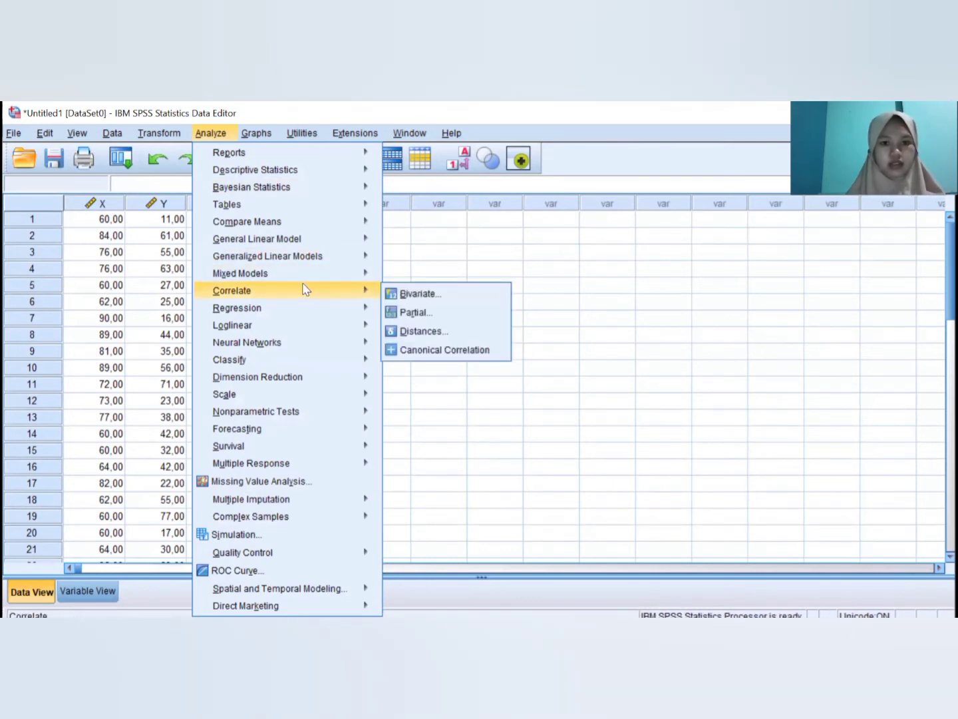
left_click(414, 293)
left_click(417, 272)
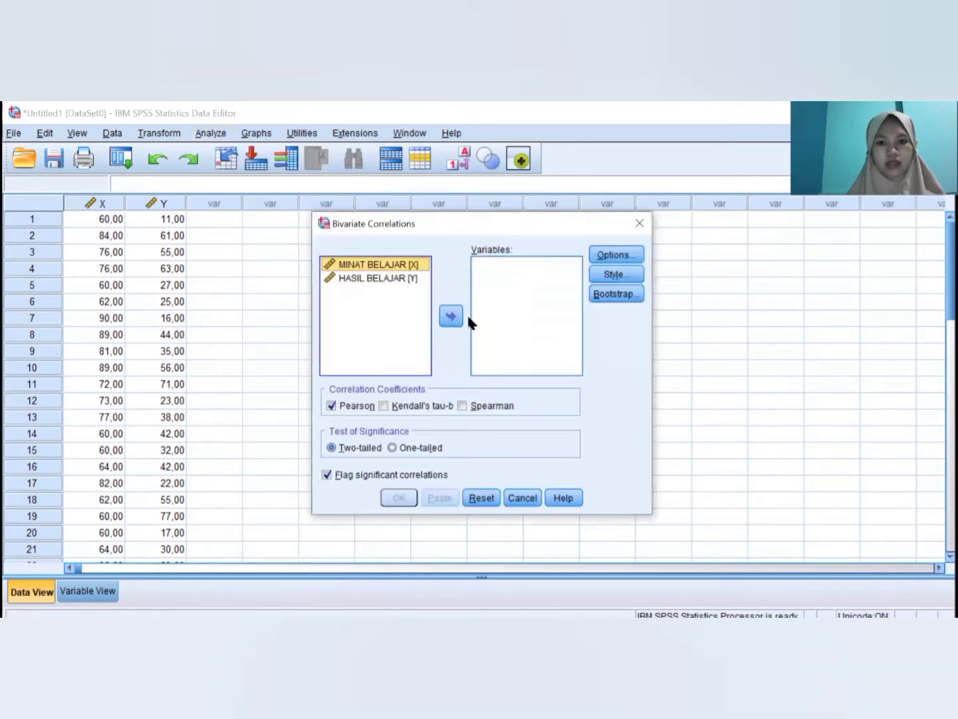
left_click(452, 317)
left_click(418, 267)
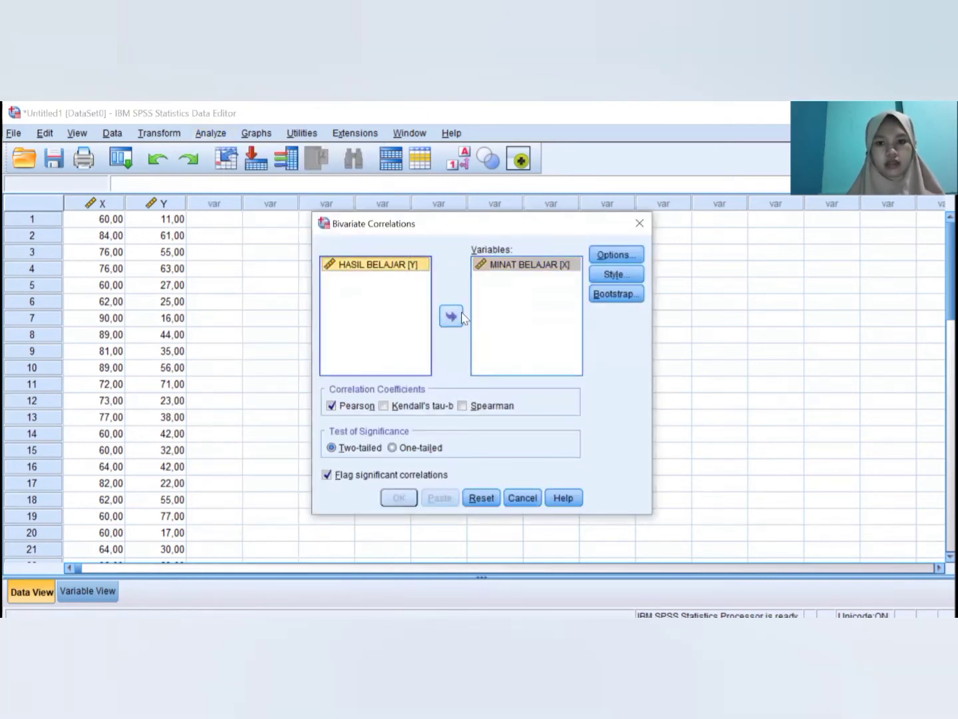
left_click(453, 317)
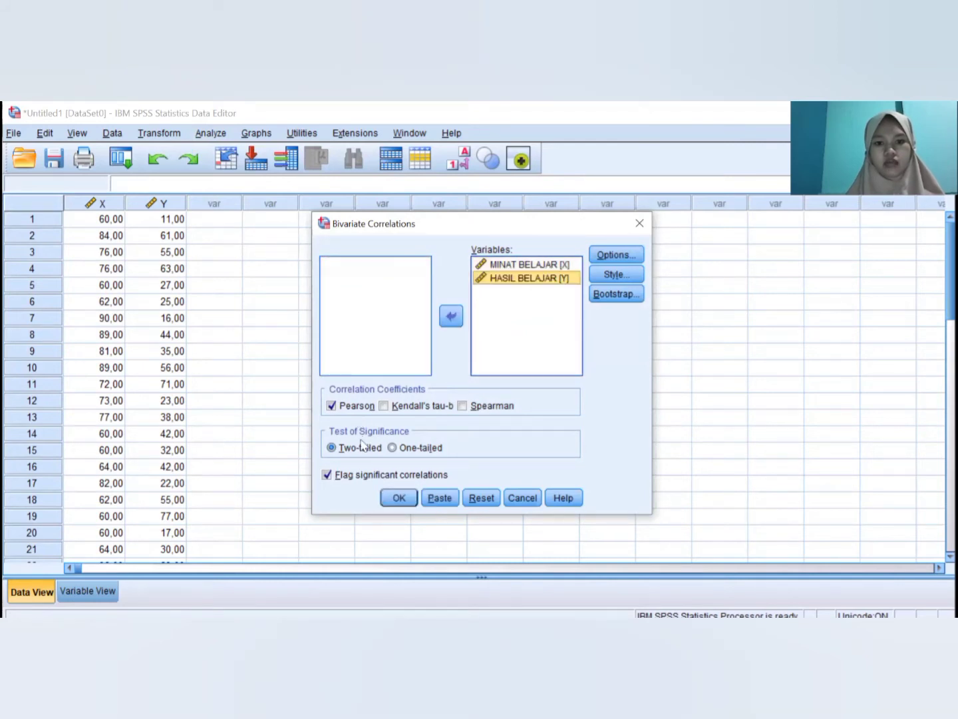
left_click(396, 498)
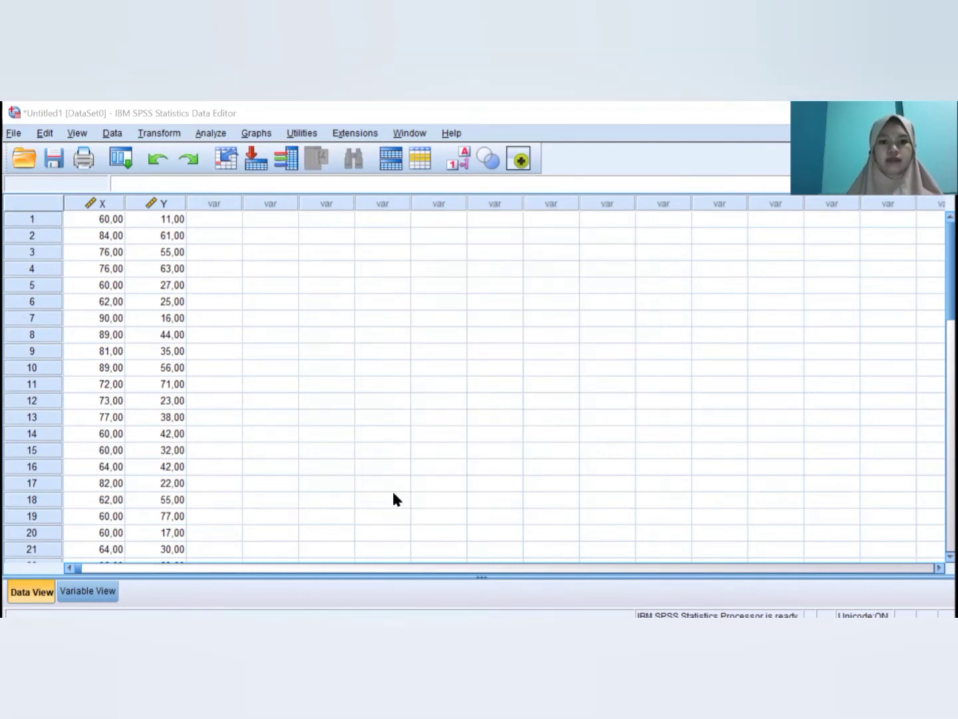